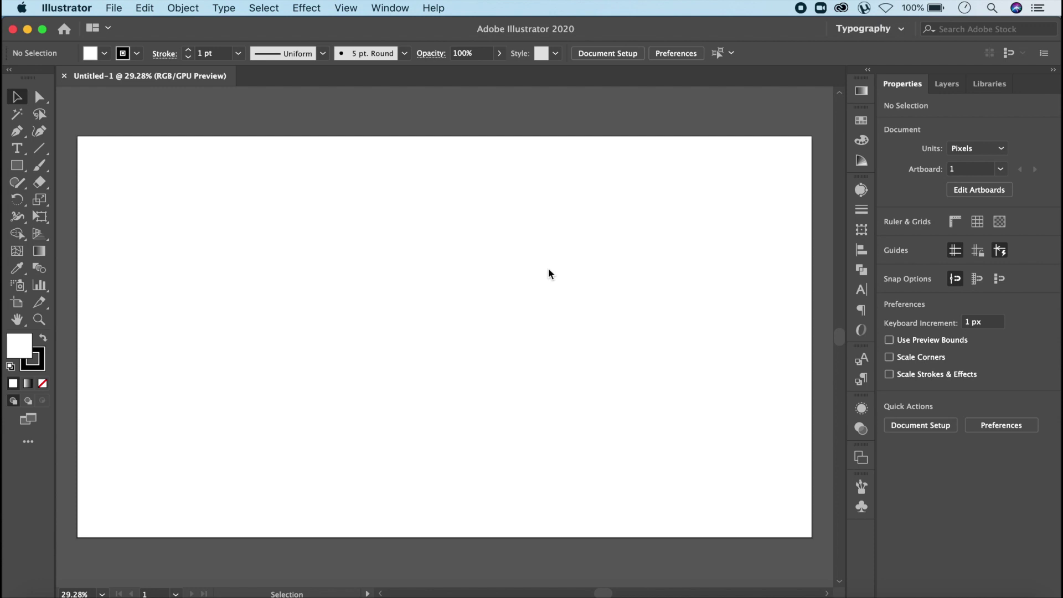
# Replace the Lorem ipsum placeholder text with the word DESIGN and select it
pyautogui.press('t')
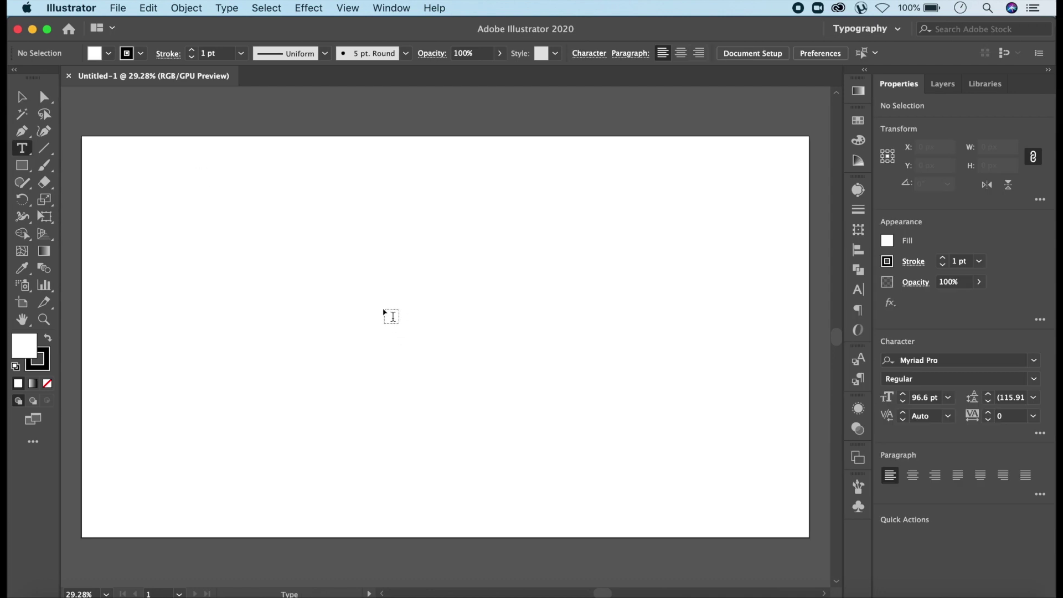
pyautogui.click(392, 287)
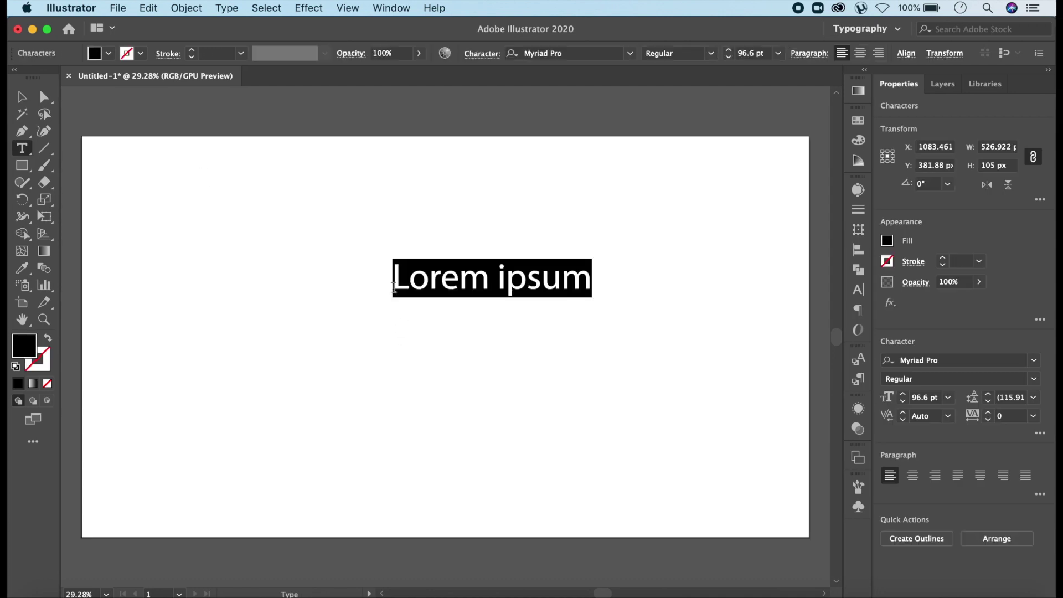
pyautogui.click(498, 281)
pyautogui.tripleClick(500, 281)
pyautogui.write('DESIGN')
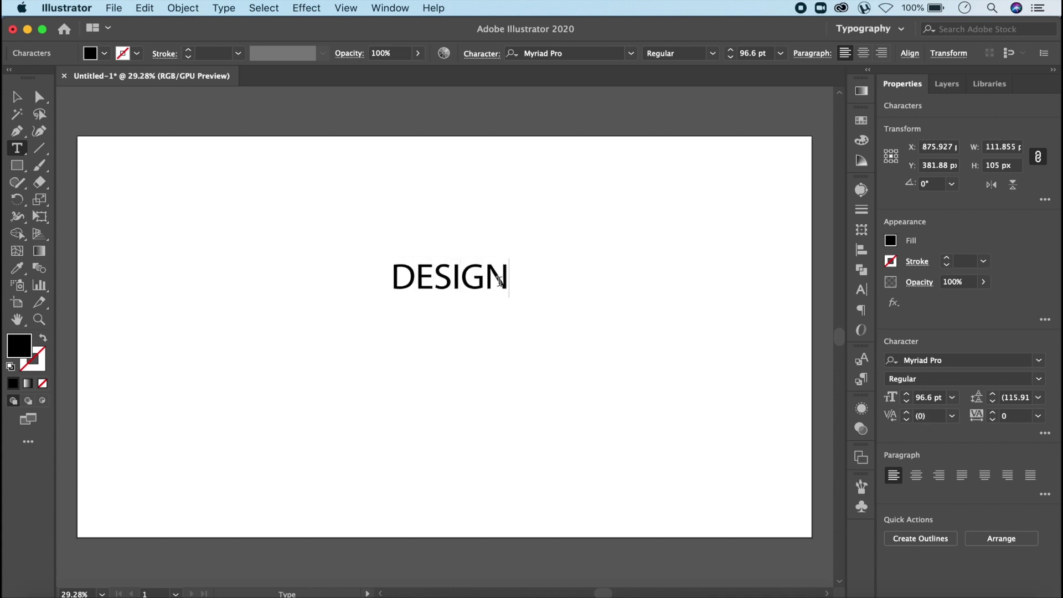
pyautogui.doubleClick(500, 281)
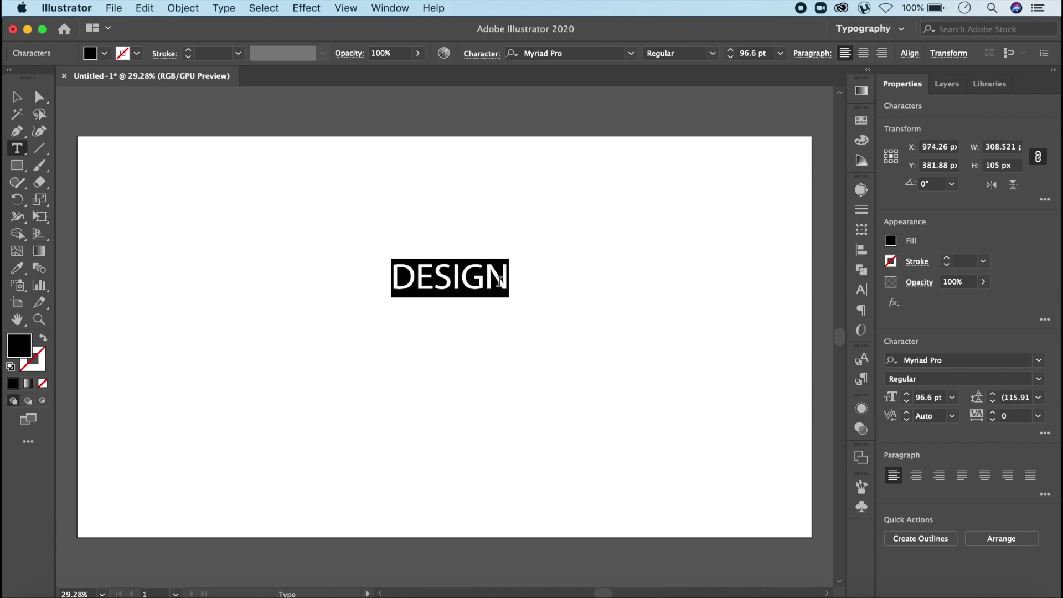
# Set DESIGN in Amore Mio Personal Use at 158 pt
pyautogui.click(862, 289)
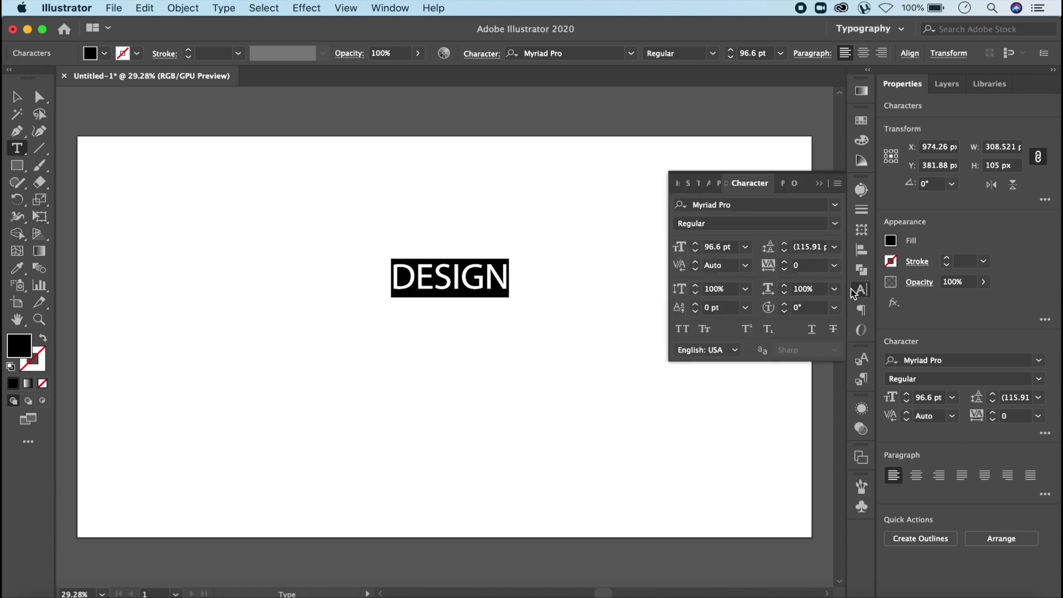
pyautogui.click(835, 205)
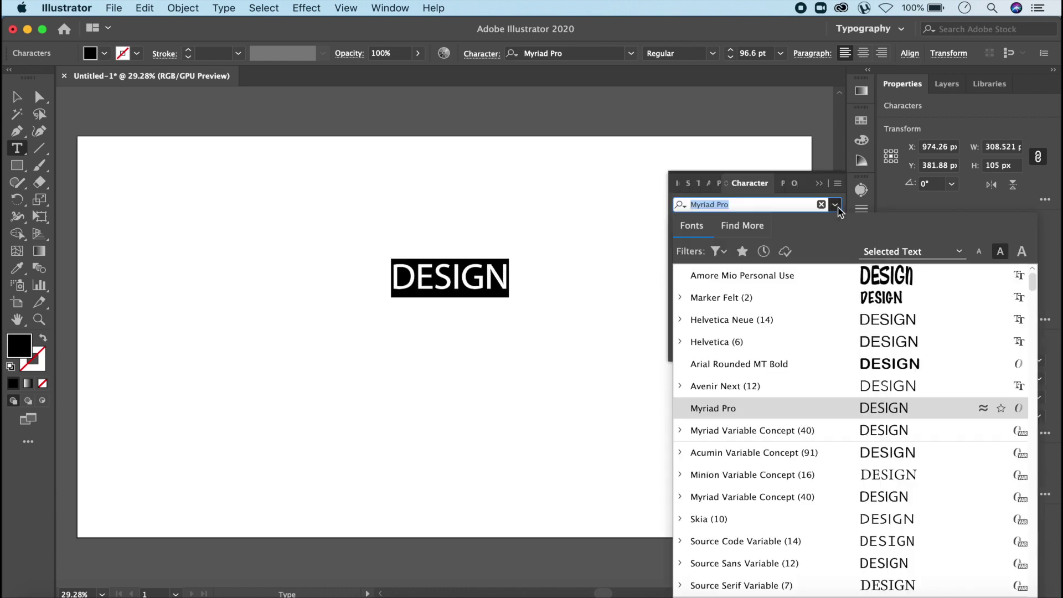
pyautogui.click(783, 279)
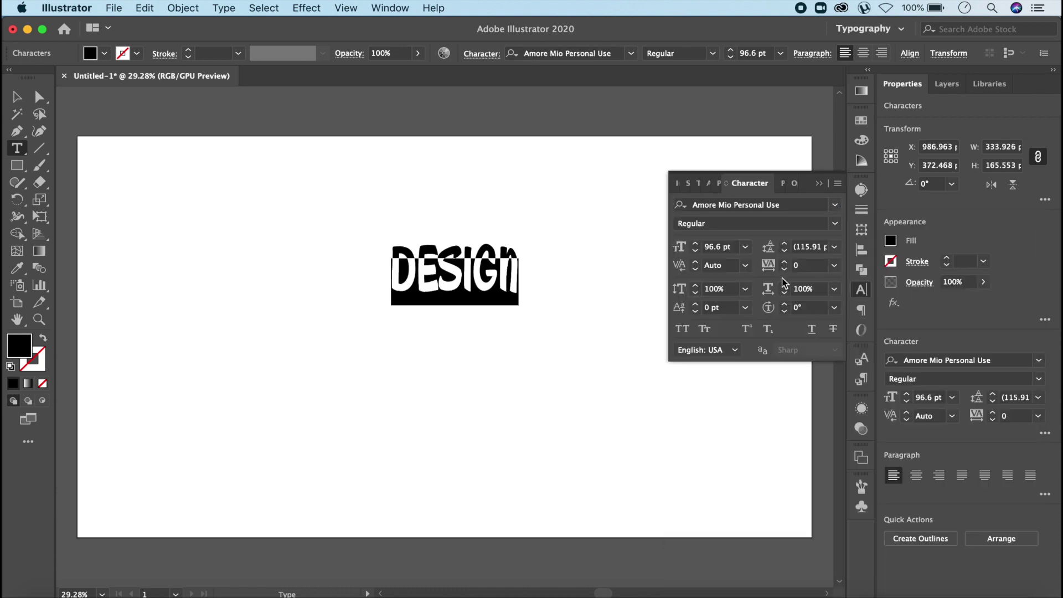
pyautogui.click(747, 252)
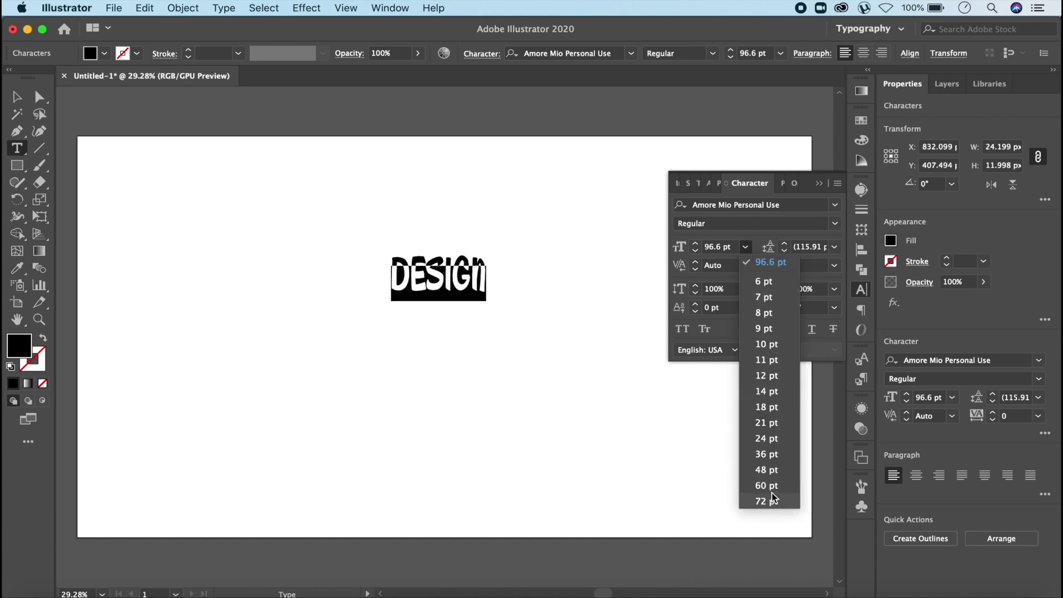
pyautogui.click(732, 252)
pyautogui.click(695, 244)
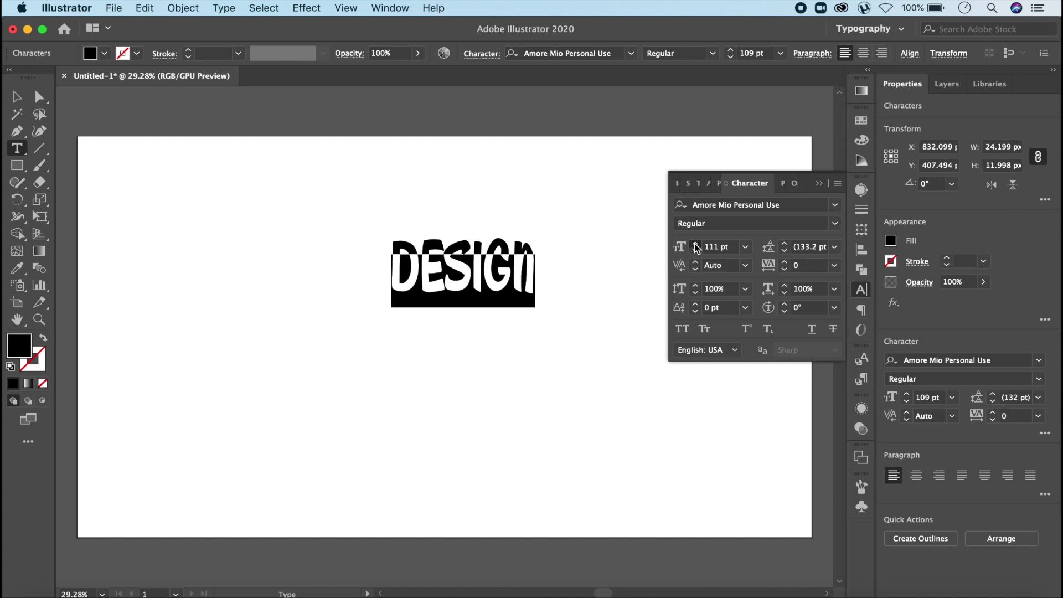
pyautogui.click(696, 248)
# Centre the DESIGN text object vertically and horizontally on the artboard
pyautogui.press('Escape')
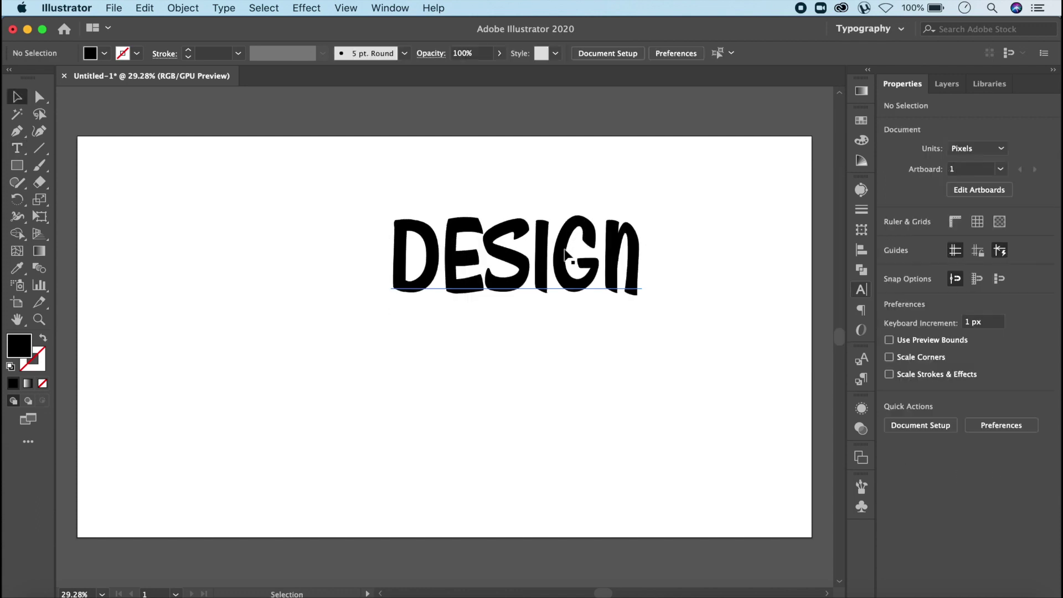
pyautogui.click(519, 263)
pyautogui.click(880, 53)
pyautogui.click(804, 95)
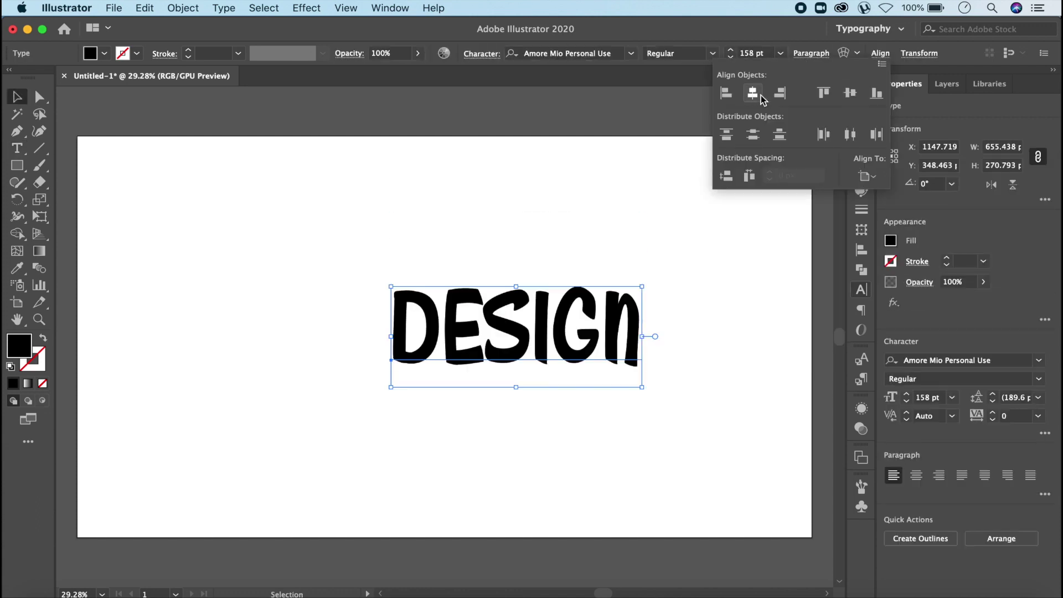
pyautogui.click(744, 94)
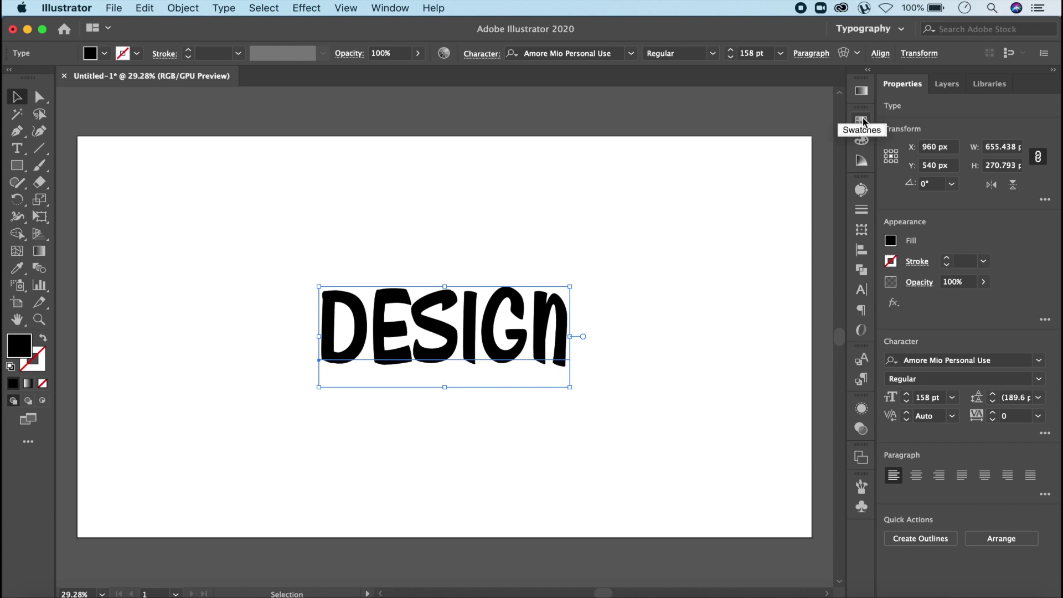
# Fill DESIGN with a red swatch and convert it to outlines with Create Outlines
pyautogui.click(861, 120)
pyautogui.click(780, 164)
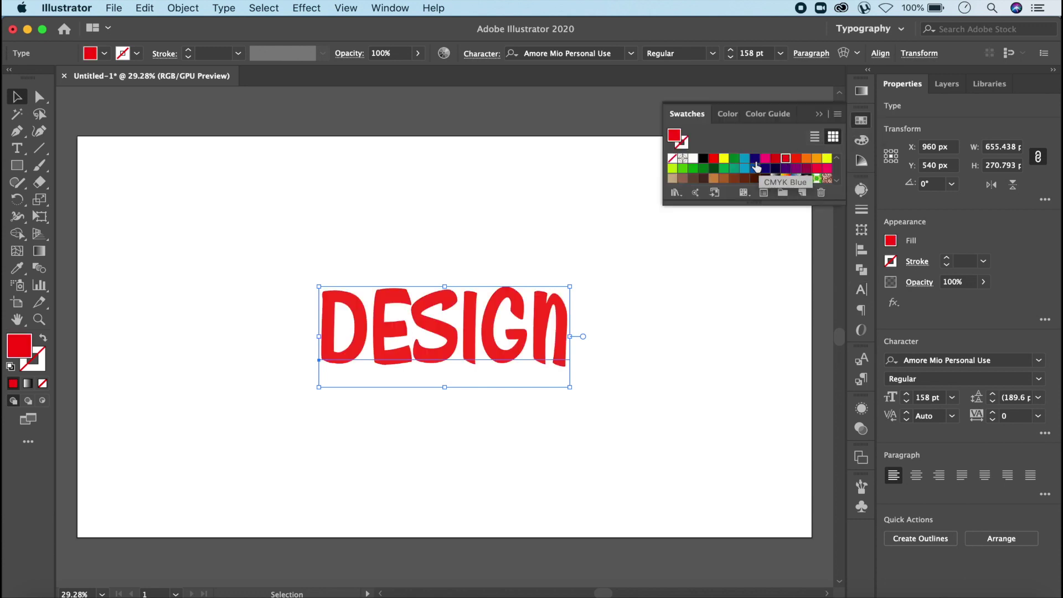
pyautogui.rightClick(487, 339)
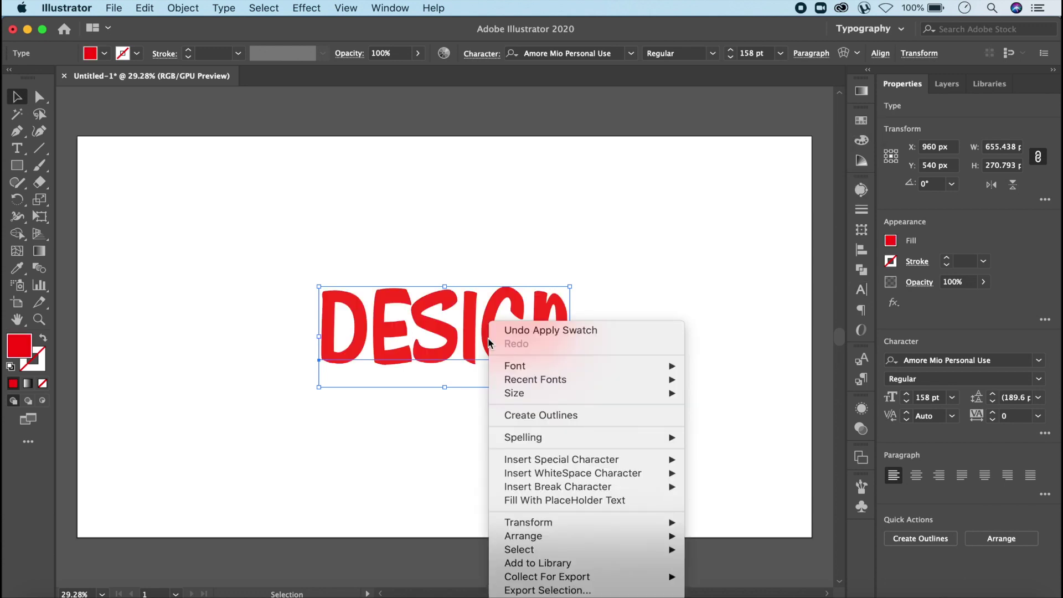
pyautogui.click(488, 339)
pyautogui.rightClick(490, 344)
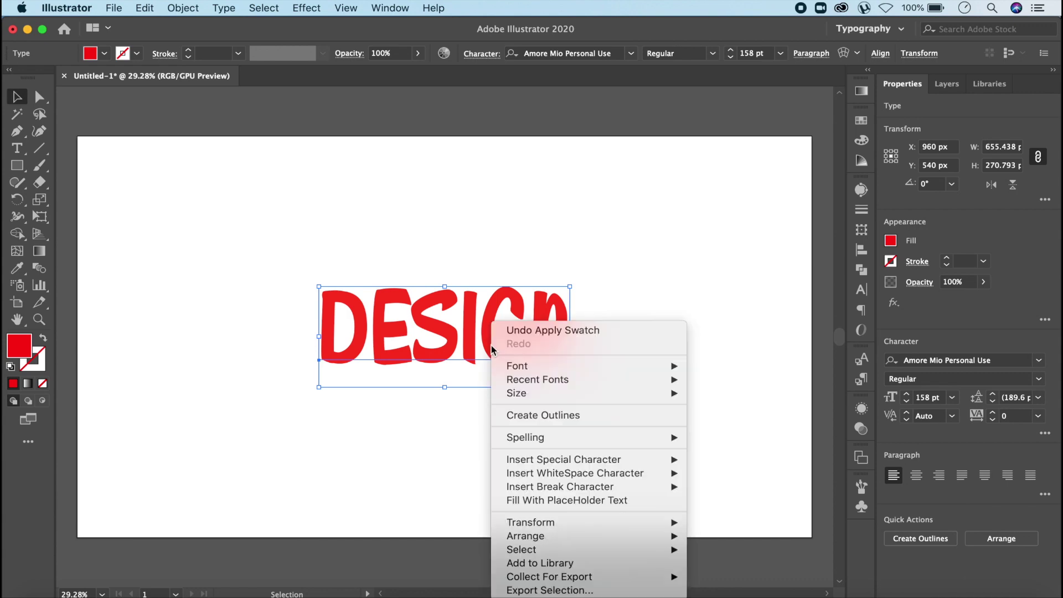
pyautogui.click(559, 417)
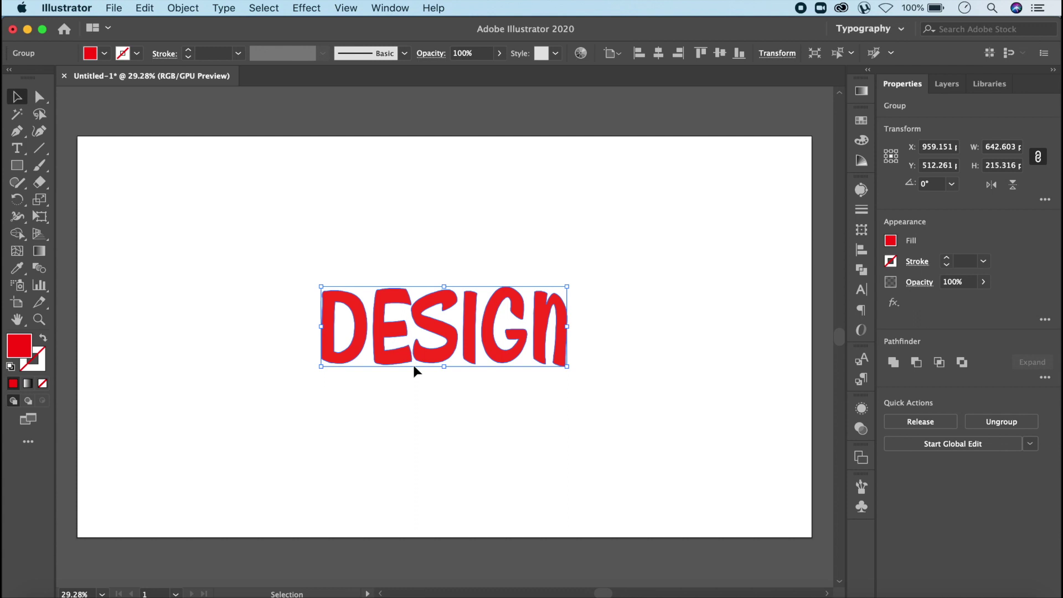
# Inside the letter group, shift the letters after E slightly to the right
pyautogui.doubleClick(378, 337)
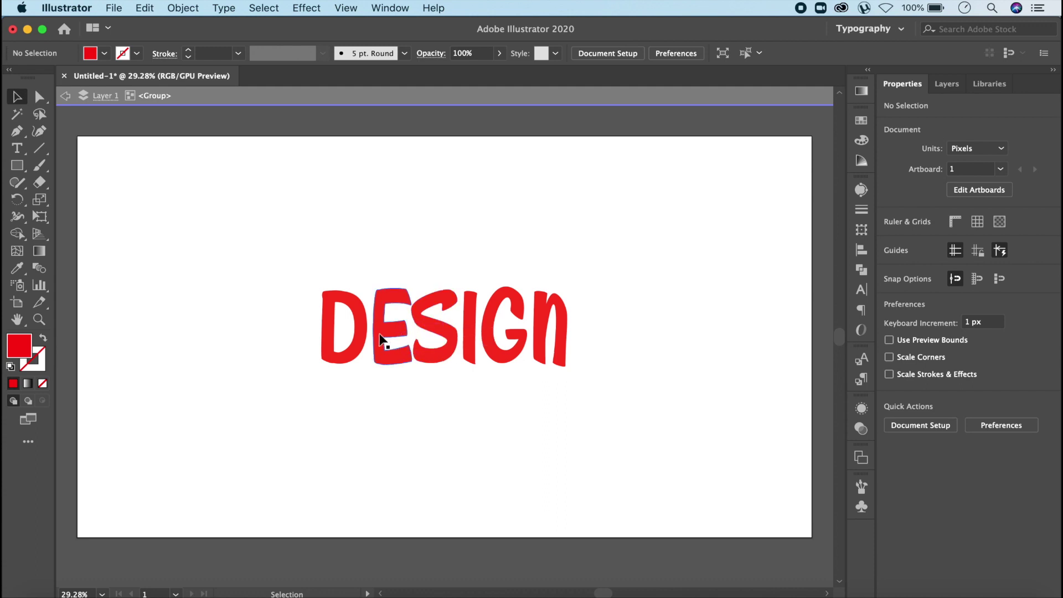
pyautogui.click(385, 335)
pyautogui.keyDown('shift'); pyautogui.click(437, 327); pyautogui.keyUp('shift')
pyautogui.keyDown('shift'); pyautogui.click(474, 332); pyautogui.keyUp('shift')
pyautogui.keyDown('shift'); pyautogui.click(526, 330); pyautogui.keyUp('shift')
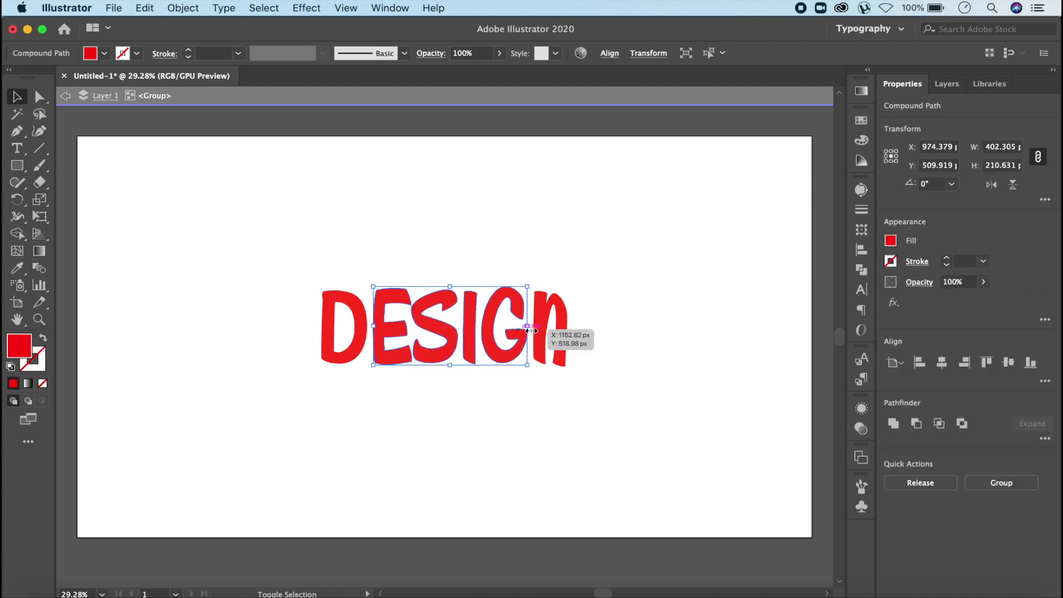
pyautogui.keyDown('shift'); pyautogui.click(539, 330); pyautogui.keyUp('shift')
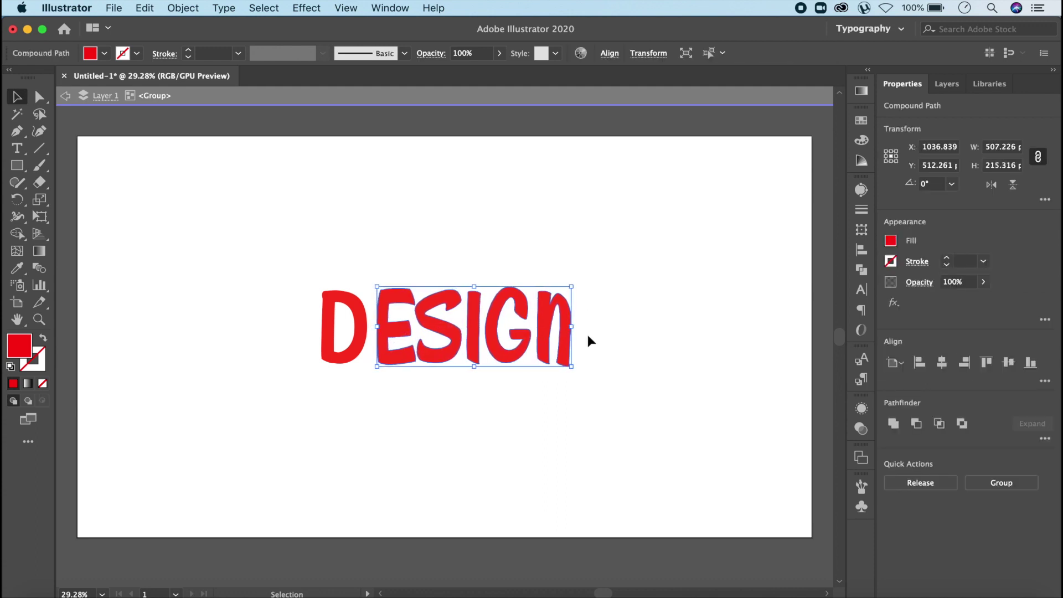
pyautogui.keyDown('shift'); pyautogui.click(396, 332); pyautogui.keyUp('shift')
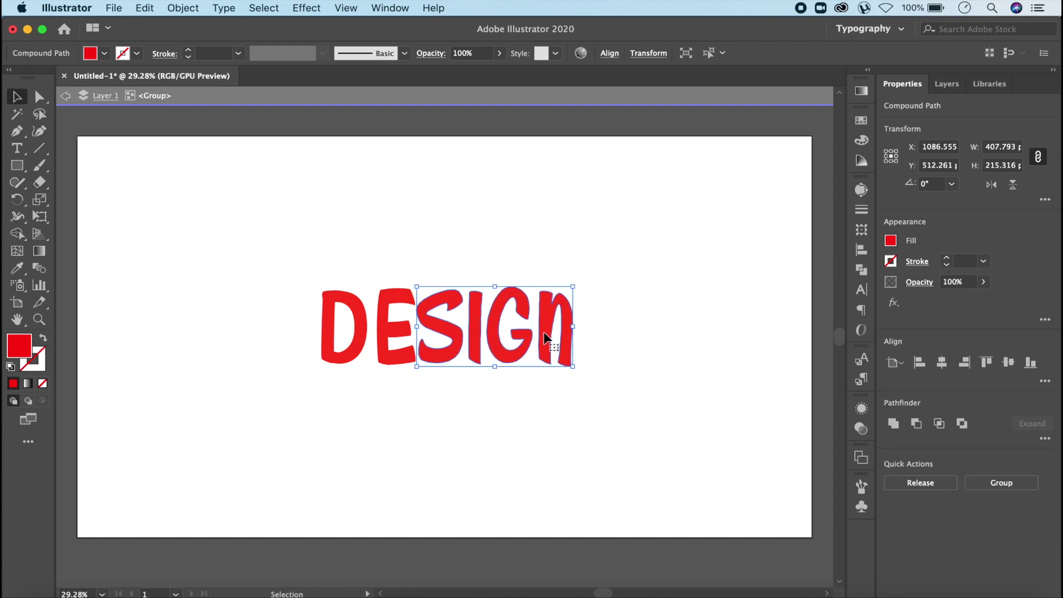
pyautogui.moveTo(619, 299); pyautogui.dragTo(573, 318)
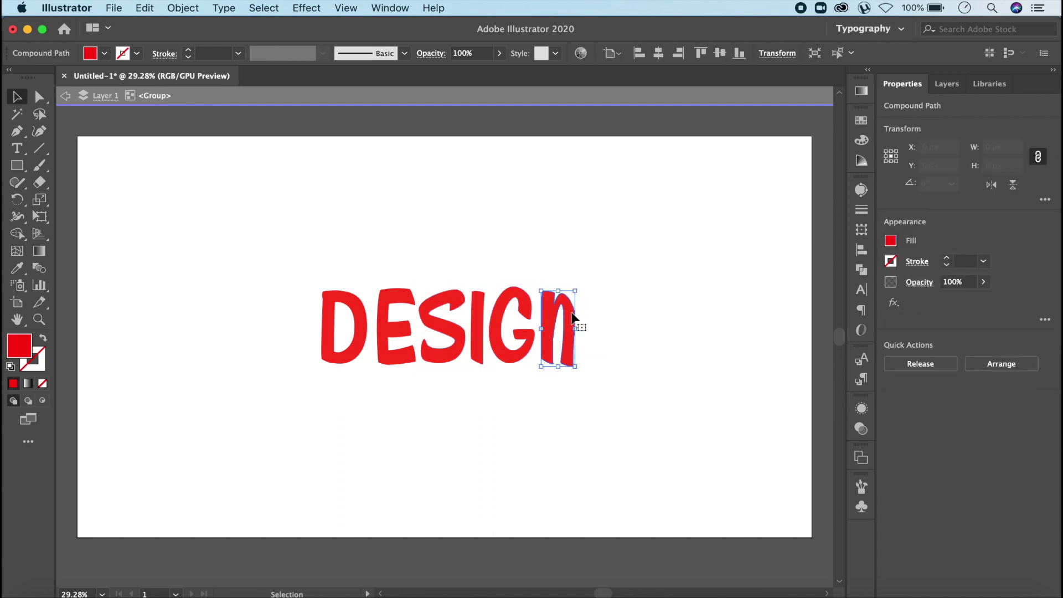
pyautogui.keyDown('shift'); pyautogui.click(501, 326); pyautogui.keyUp('shift')
# Nudge the G and n further right, then exit the group and reselect all of DESIGN
pyautogui.click(514, 356)
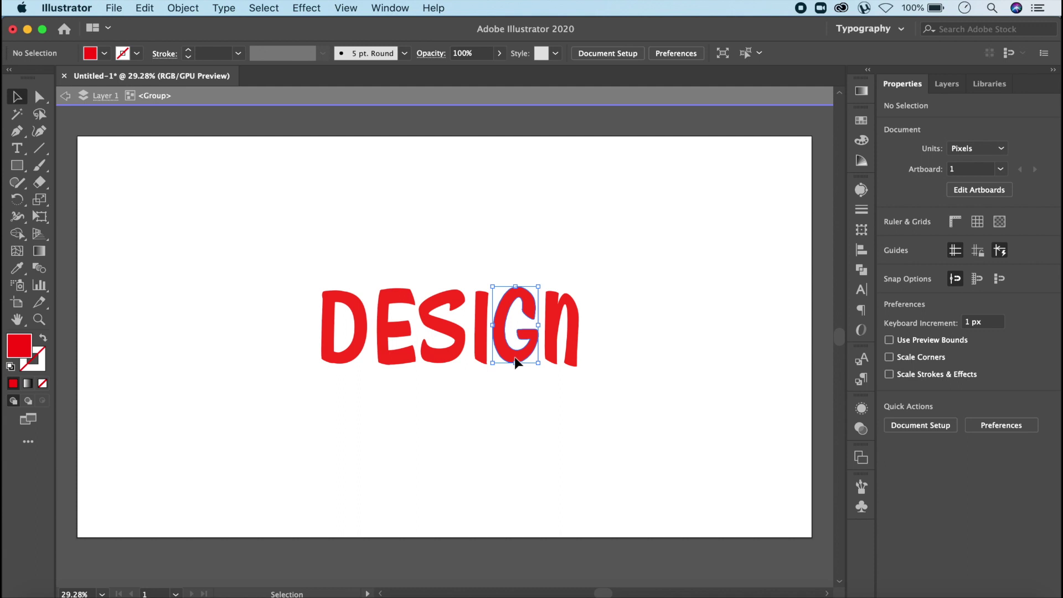
pyautogui.click(573, 351)
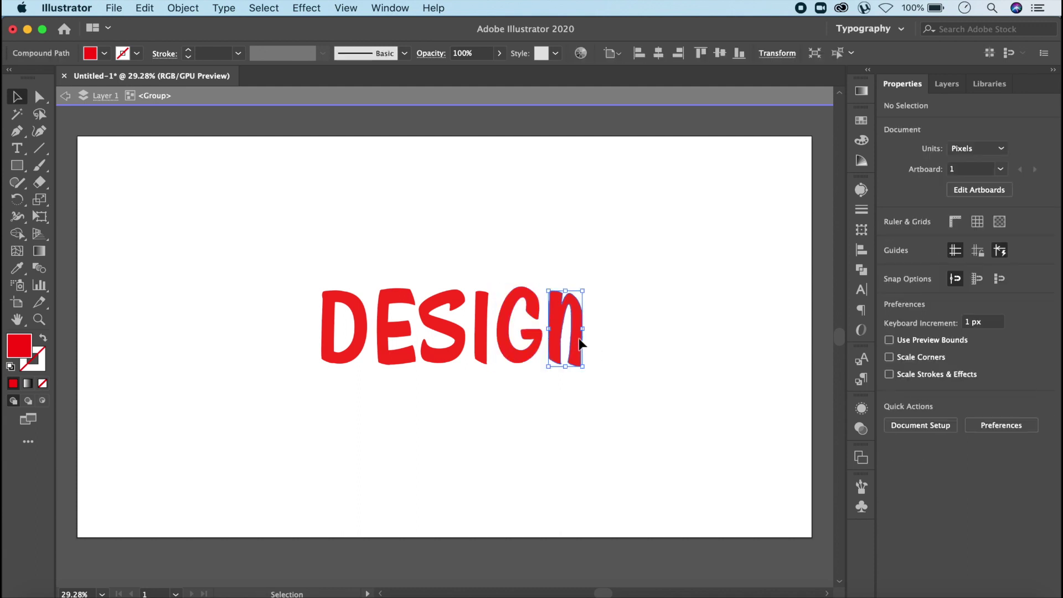
pyautogui.hotkey('shift', 'Right')
pyautogui.hotkey('shift', 'Right')
pyautogui.click(449, 258)
pyautogui.doubleClick(448, 258)
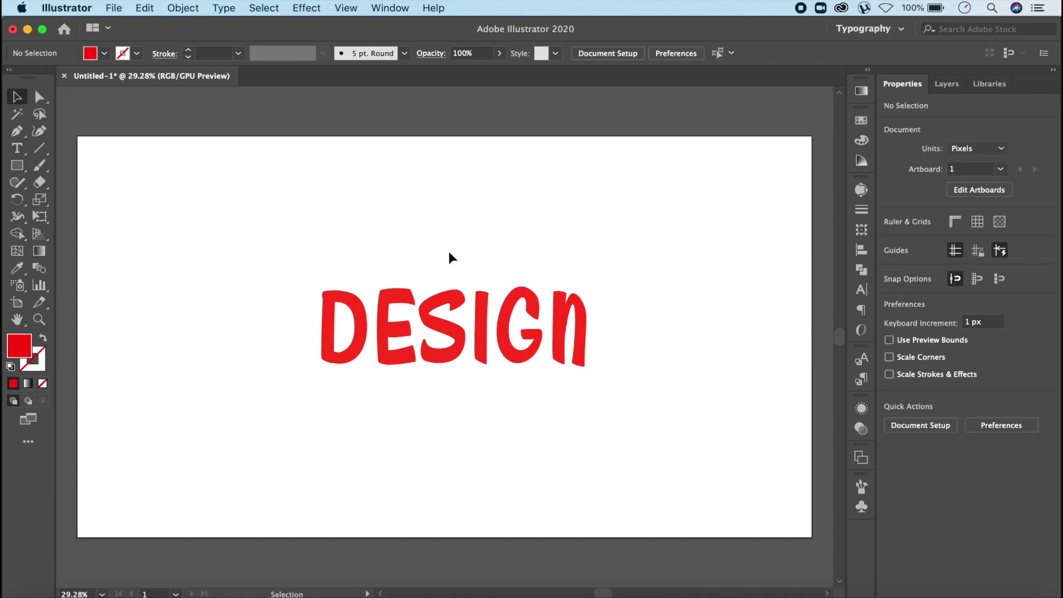
pyautogui.moveTo(449, 257); pyautogui.dragTo(647, 387)
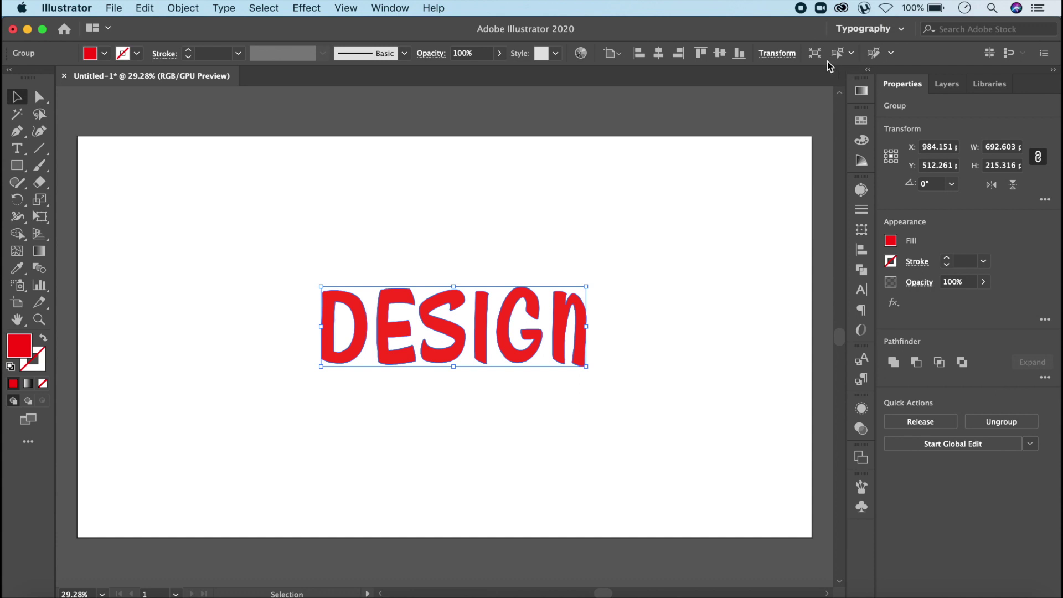
# Re-centre the widened DESIGN group at X 960 px, Y 540 px and bring up Effect > Stylize
pyautogui.click(720, 53)
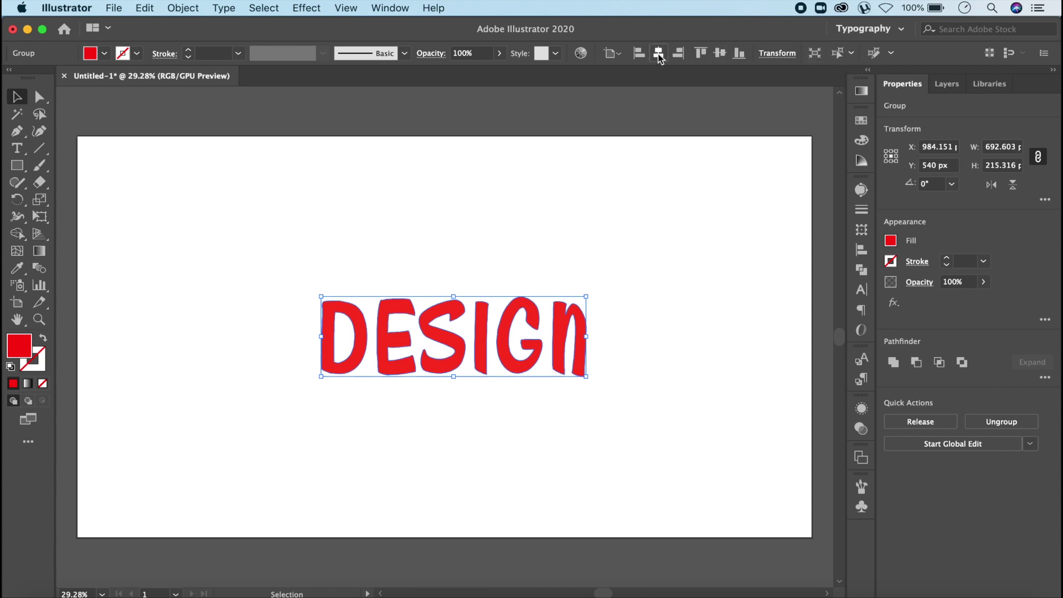
pyautogui.click(658, 54)
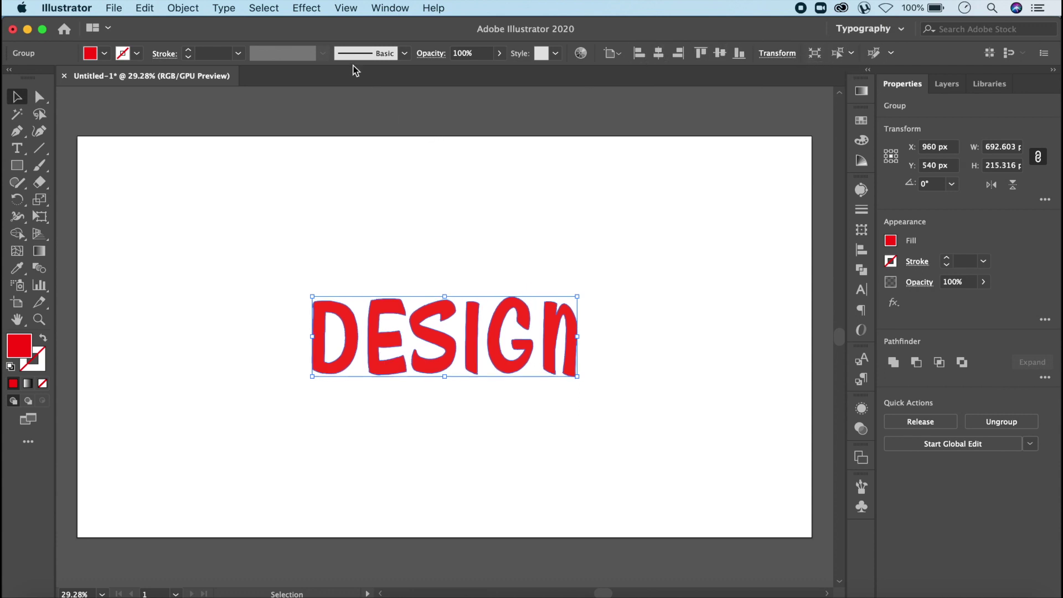
pyautogui.click(307, 8)
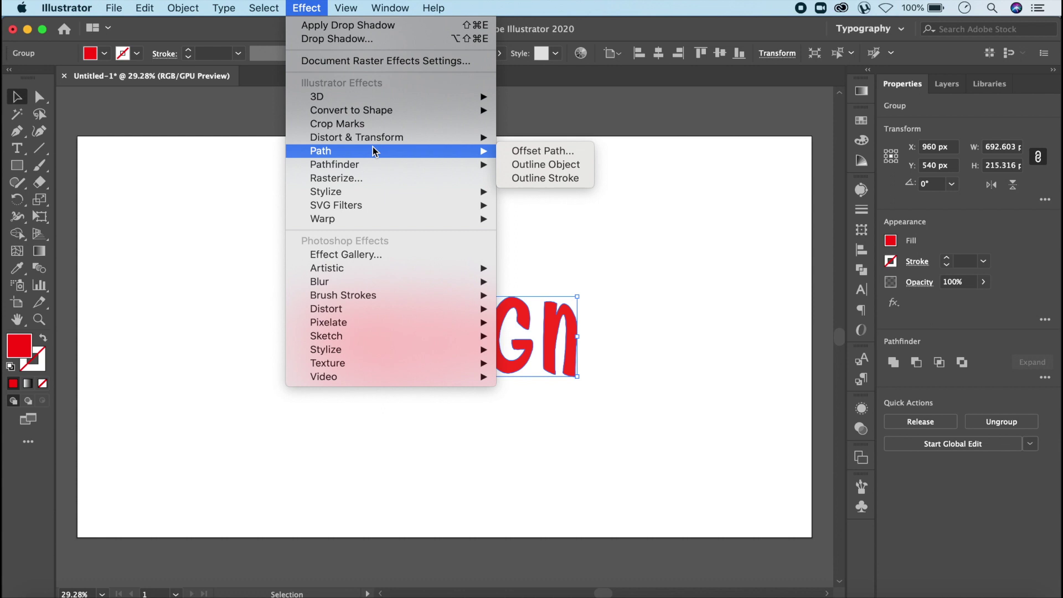
pyautogui.moveTo(386, 194)
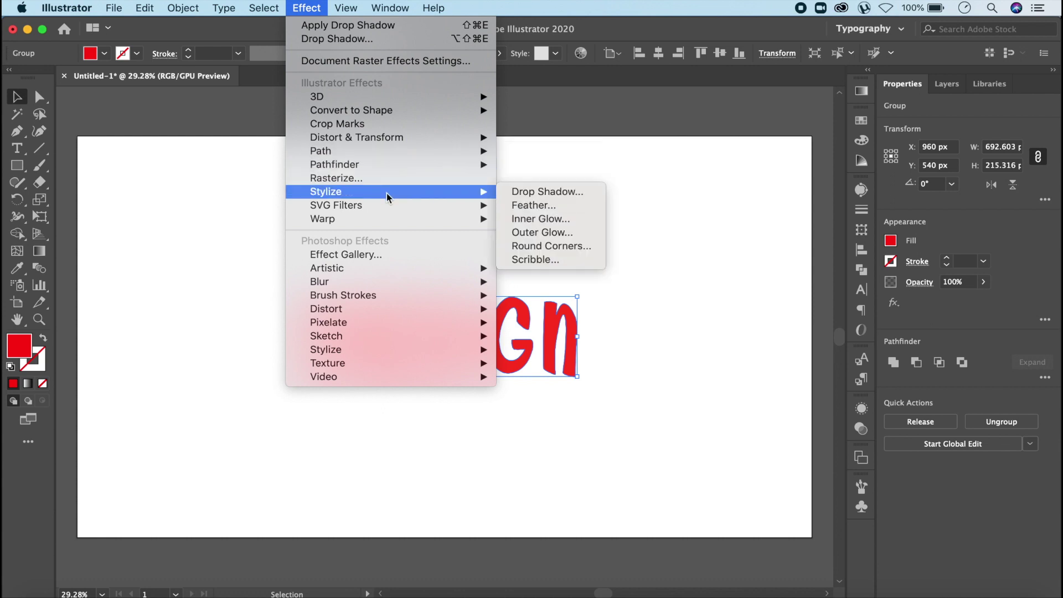
# Add a Drop Shadow with Preview on, bringing its Blur down to 0 then up to 4 px
pyautogui.click(554, 193)
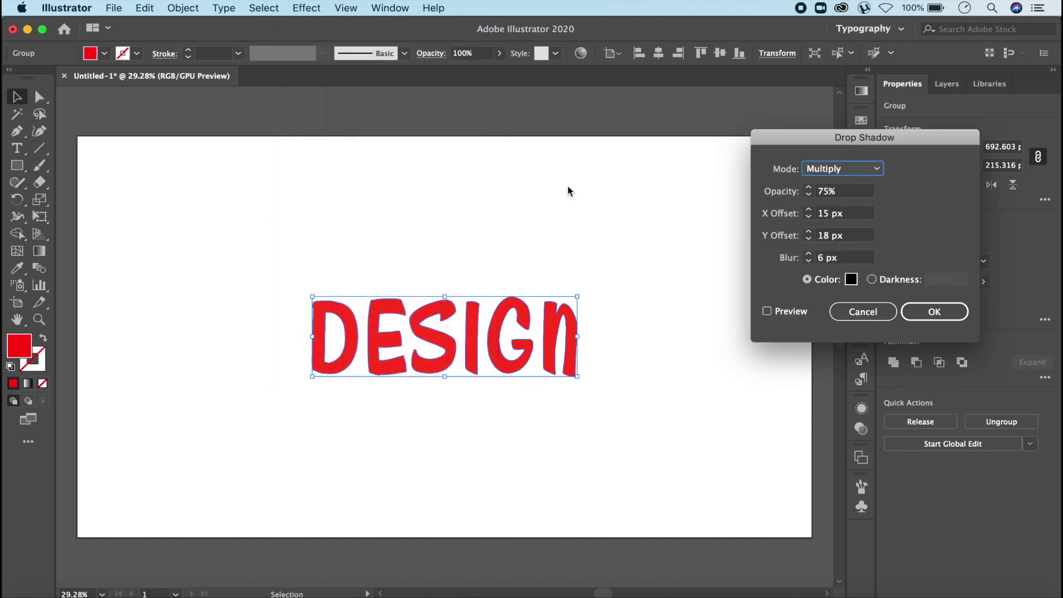
pyautogui.click(767, 313)
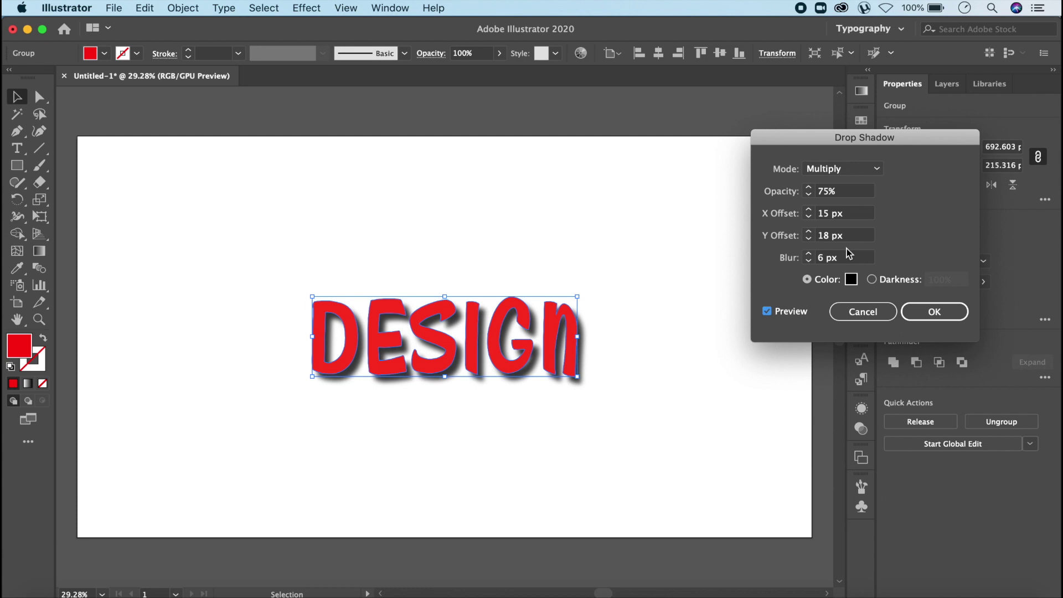
pyautogui.click(808, 260)
pyautogui.click(809, 260)
pyautogui.click(809, 260)
pyautogui.click(808, 260)
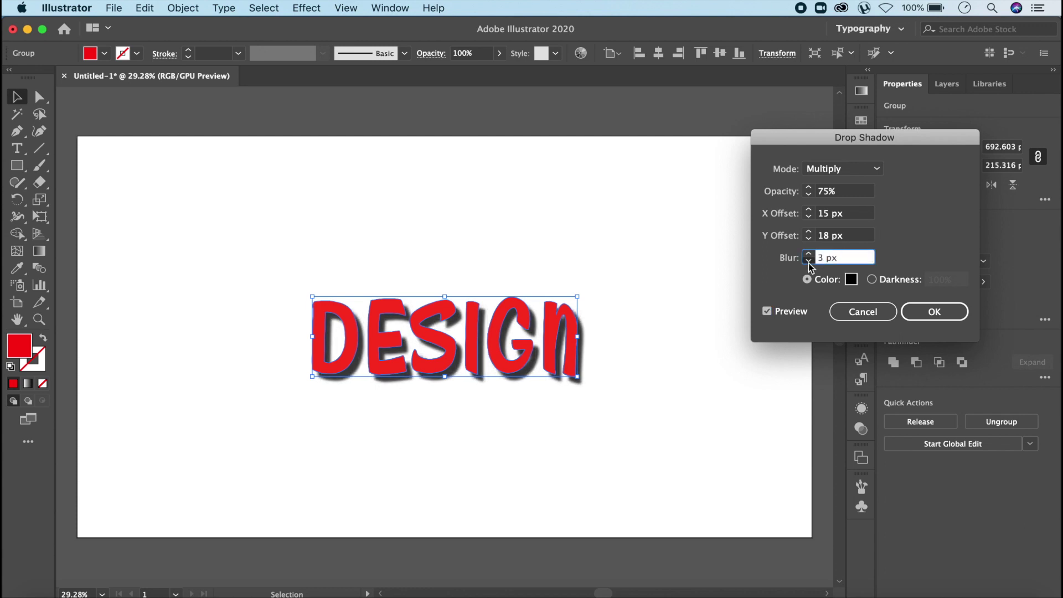
pyautogui.click(808, 260)
pyautogui.click(809, 260)
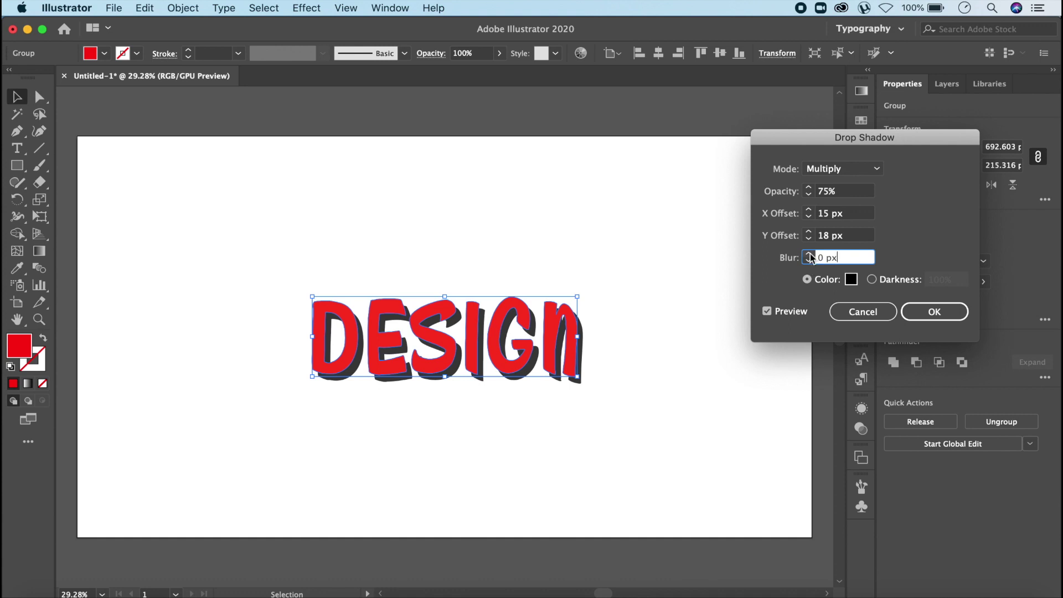
pyautogui.click(809, 255)
pyautogui.click(809, 255)
pyautogui.click(808, 255)
pyautogui.click(809, 255)
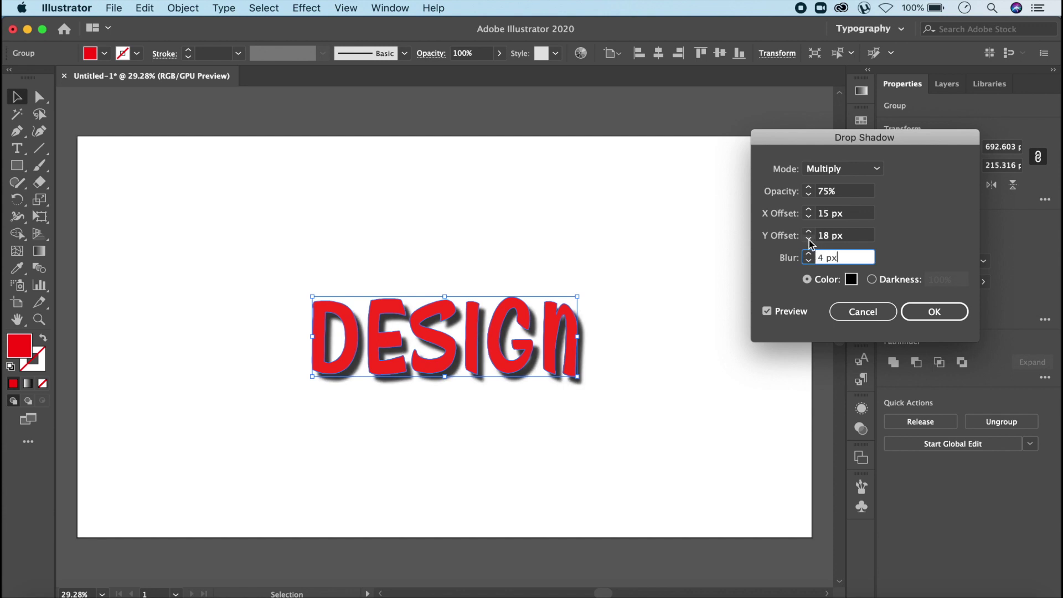
# Set the drop shadow's Y Offset to 8 px
pyautogui.click(828, 236)
pyautogui.write('-65')
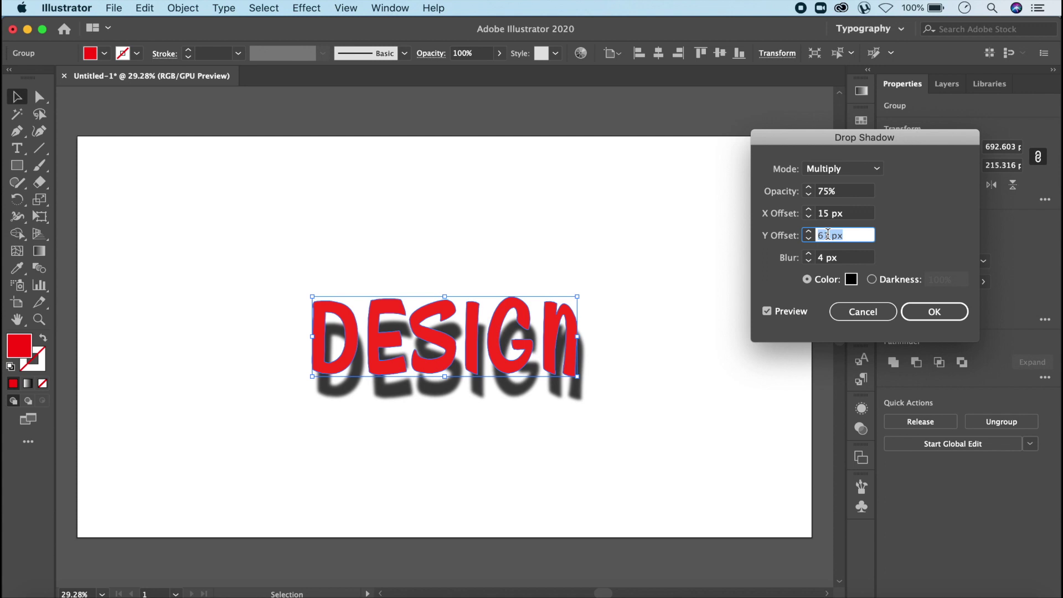
pyautogui.scroll(20, 828, 234)
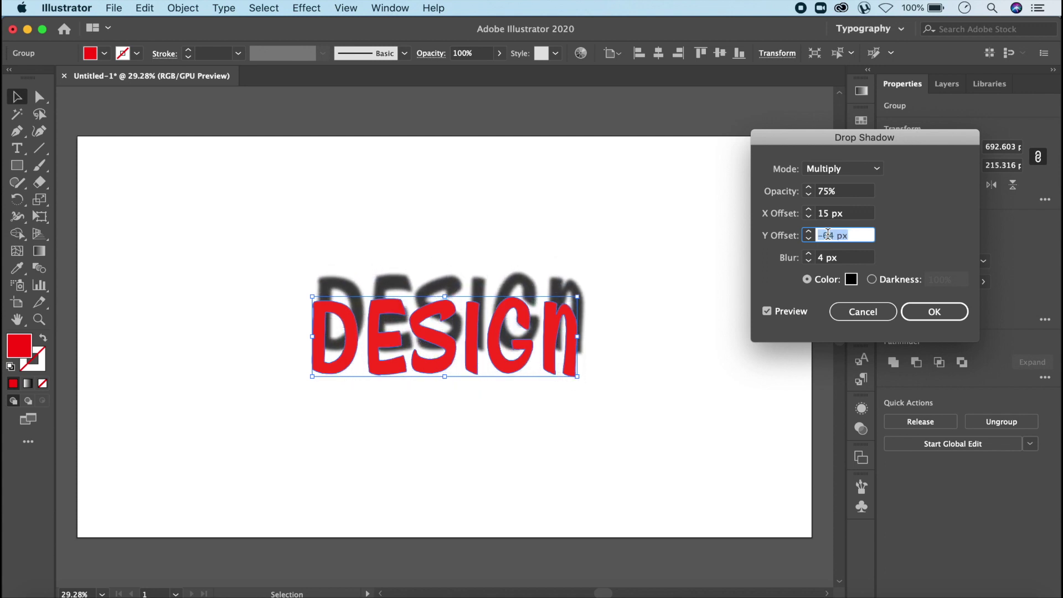
pyautogui.scroll(1, 827, 234)
# Set the drop shadow's X Offset to 12 px
pyautogui.click(821, 214)
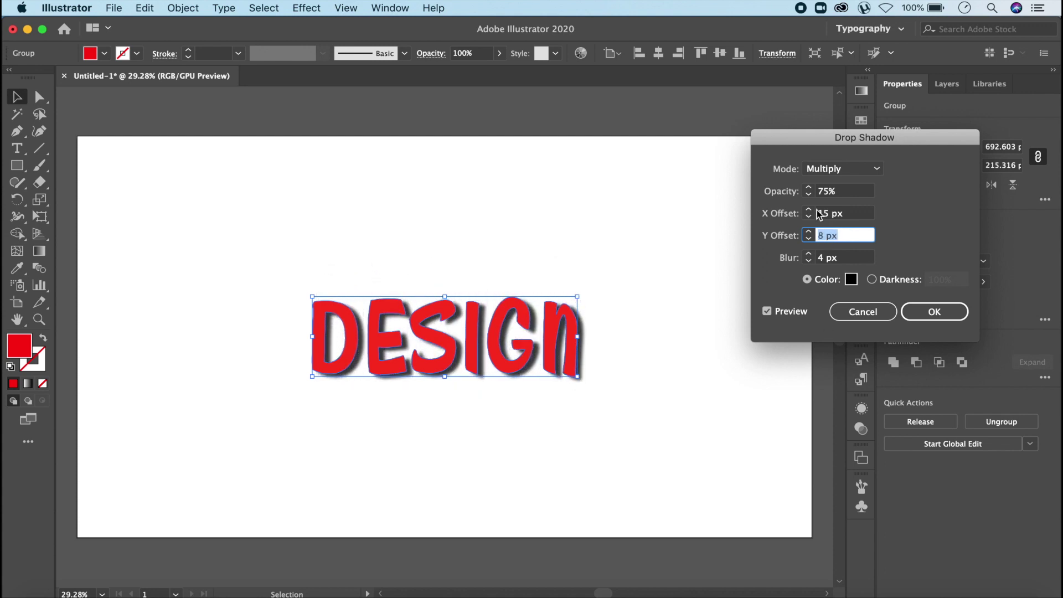
pyautogui.rightClick(823, 216)
pyautogui.press('Escape')
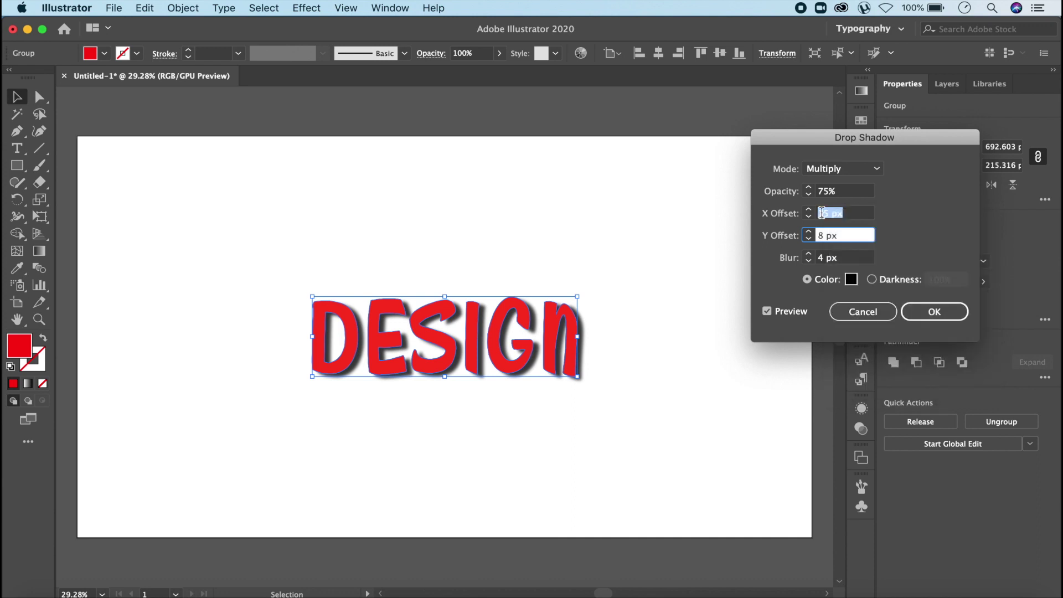
pyautogui.scroll(-18, 808, 216)
pyautogui.scroll(-9, 808, 218)
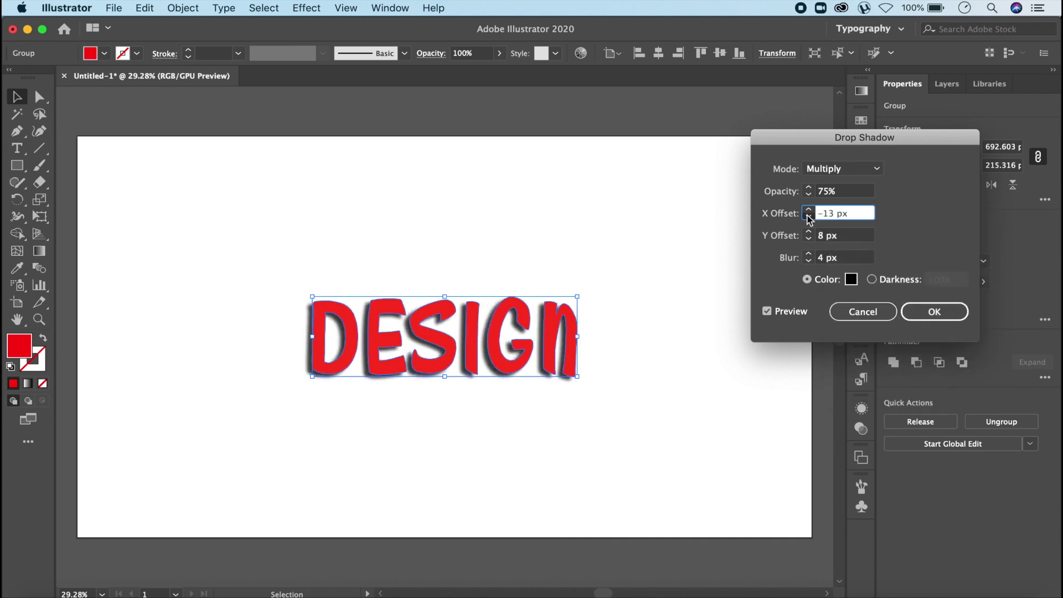
pyautogui.click(834, 214)
pyautogui.write('7')
pyautogui.scroll(20, 835, 216)
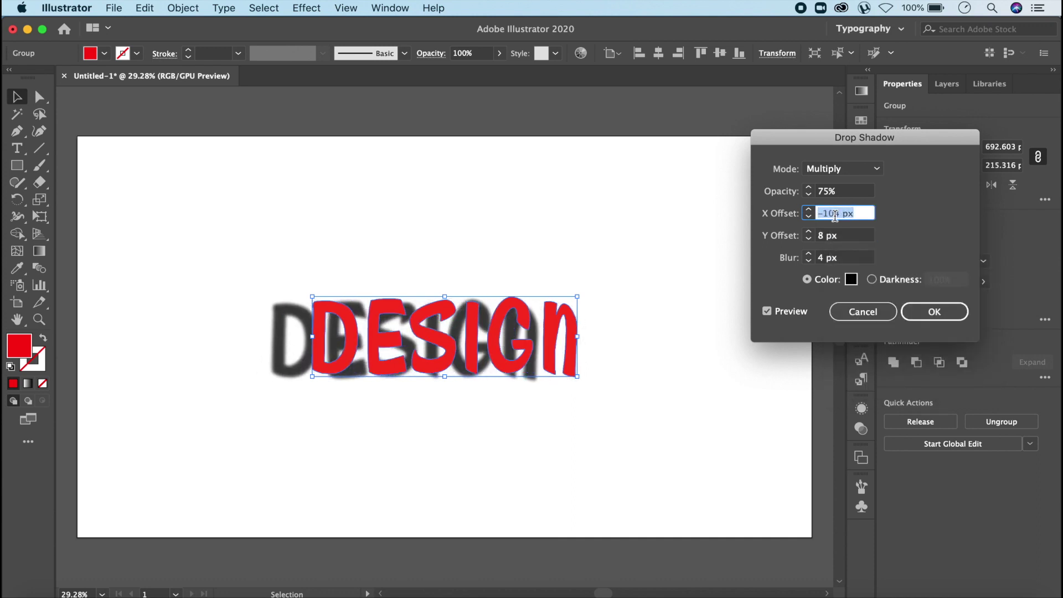
pyautogui.scroll(-6, 834, 215)
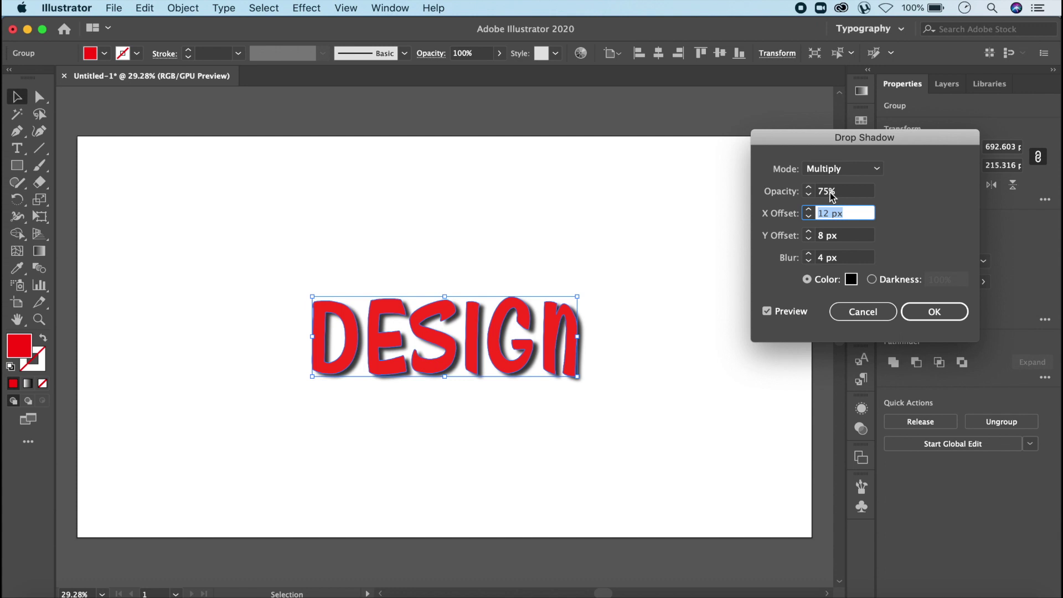
# Lower the drop shadow's Opacity from 75% to 71%
pyautogui.click(830, 191)
pyautogui.scroll(6, 833, 192)
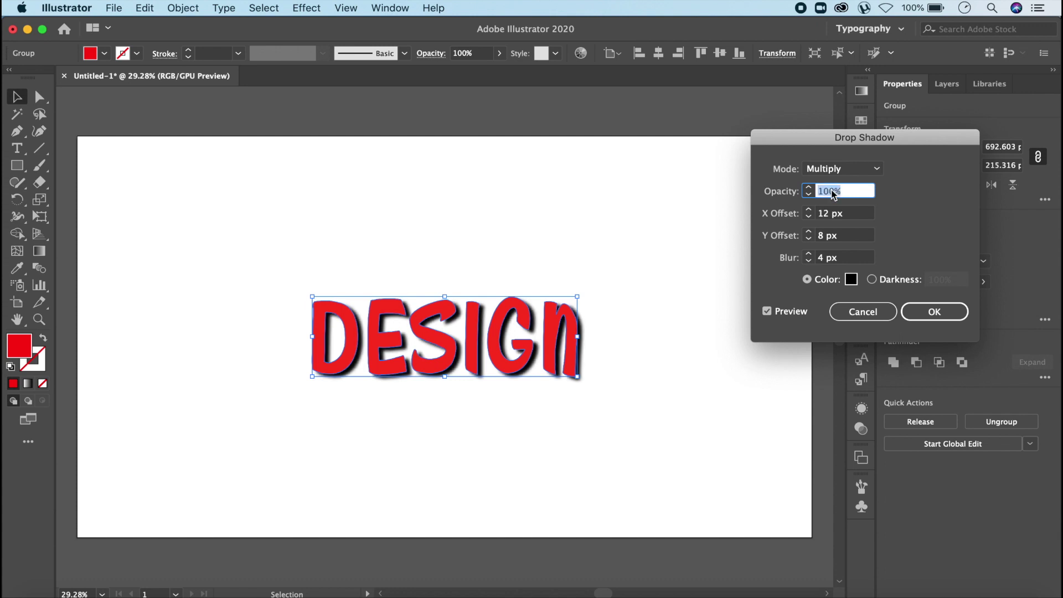
pyautogui.scroll(-20, 833, 192)
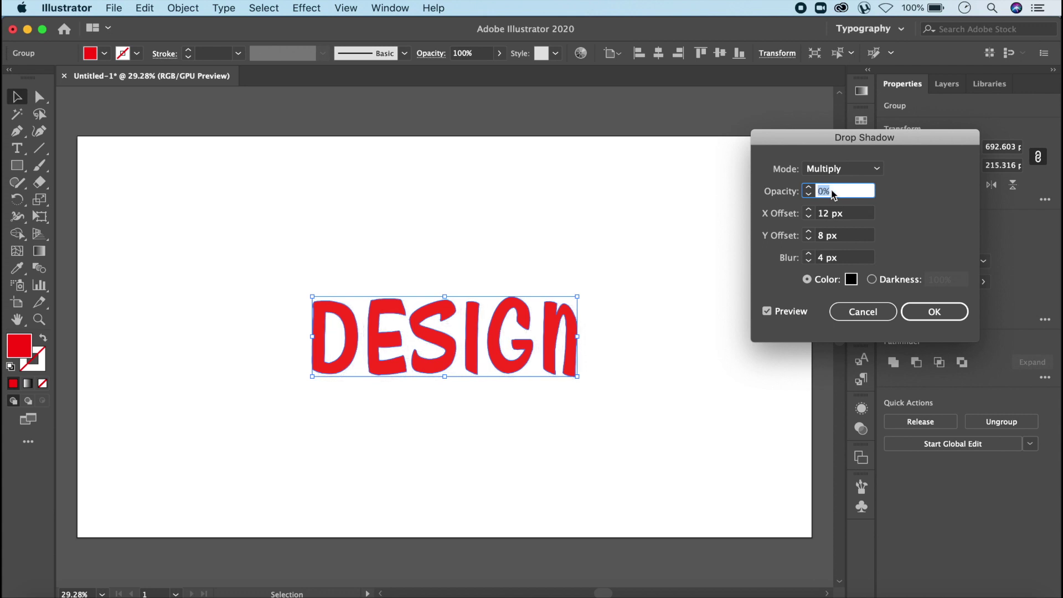
pyautogui.scroll(4, 833, 194)
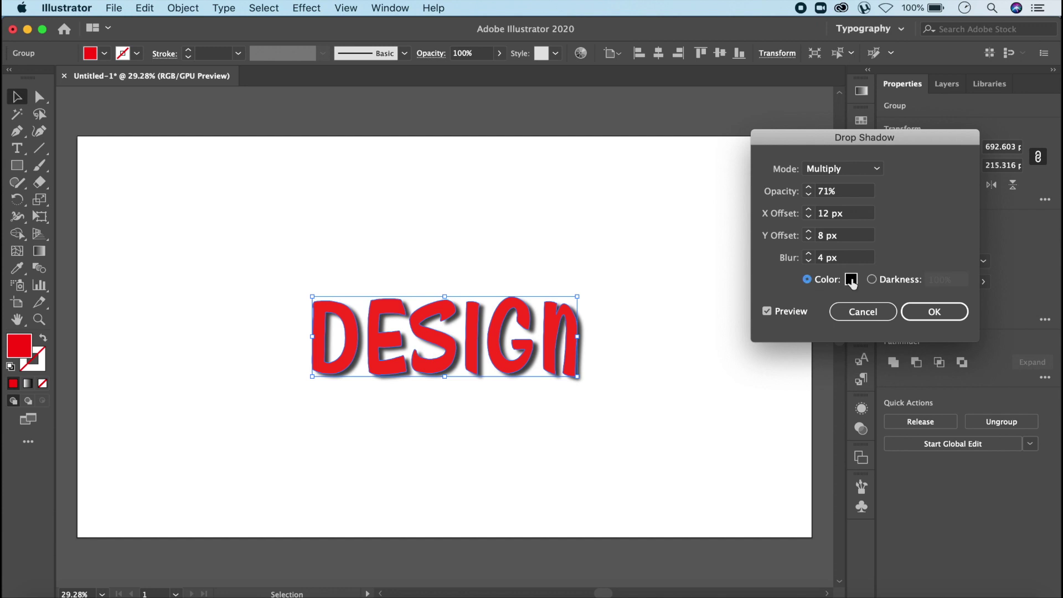
# Try a green shadow colour, switch it back to black, and apply the Drop Shadow
pyautogui.click(850, 281)
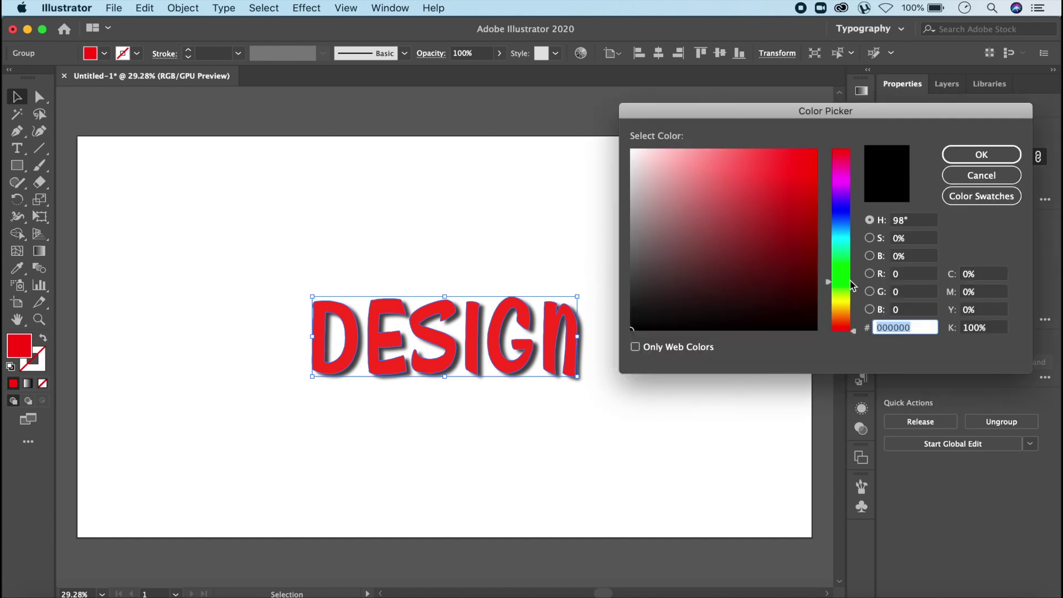
pyautogui.click(838, 280)
pyautogui.click(945, 160)
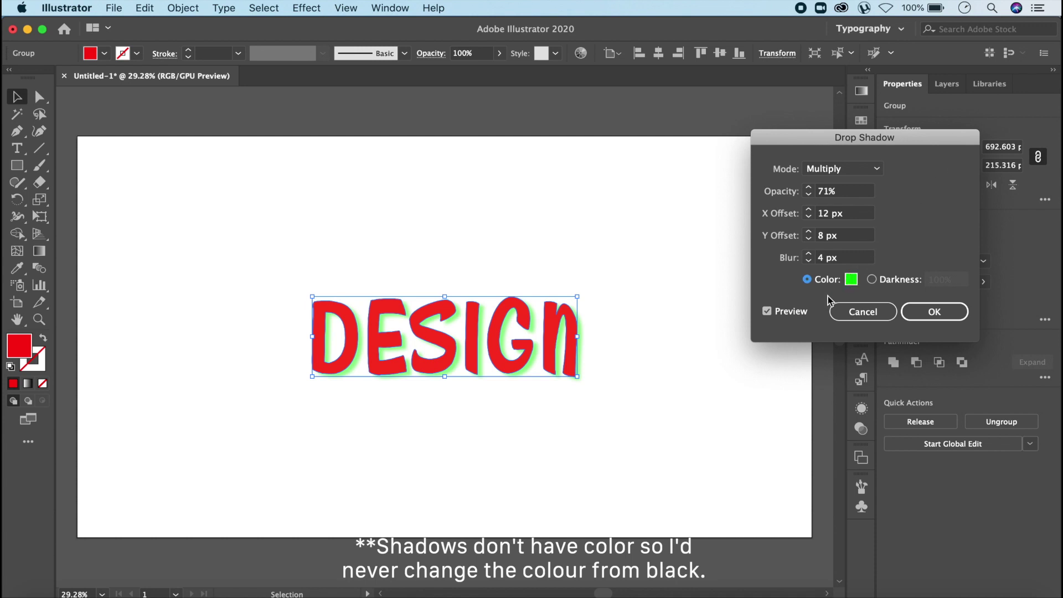
pyautogui.click(851, 280)
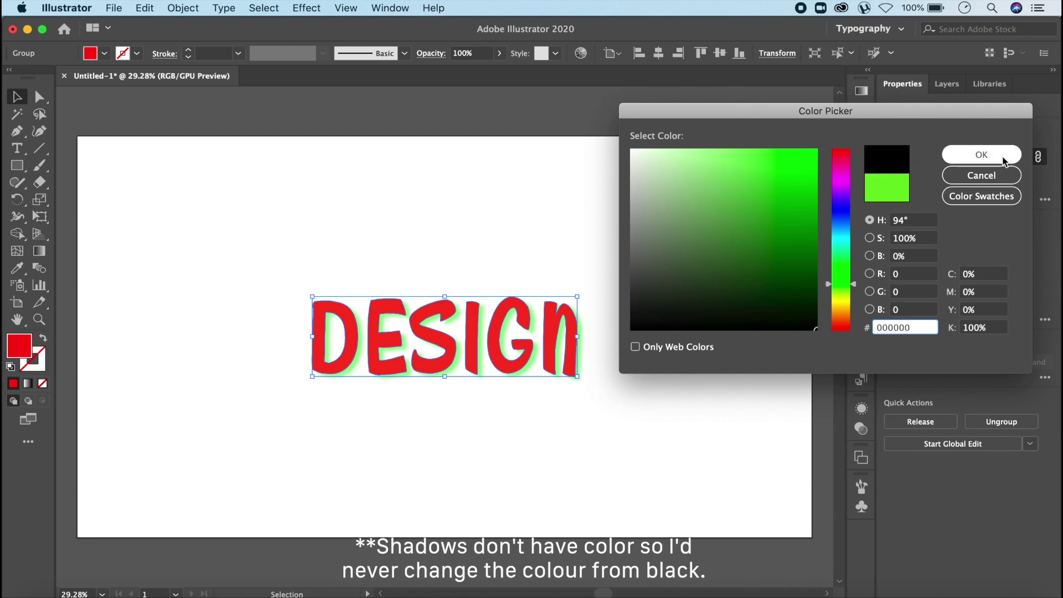
pyautogui.click(1003, 159)
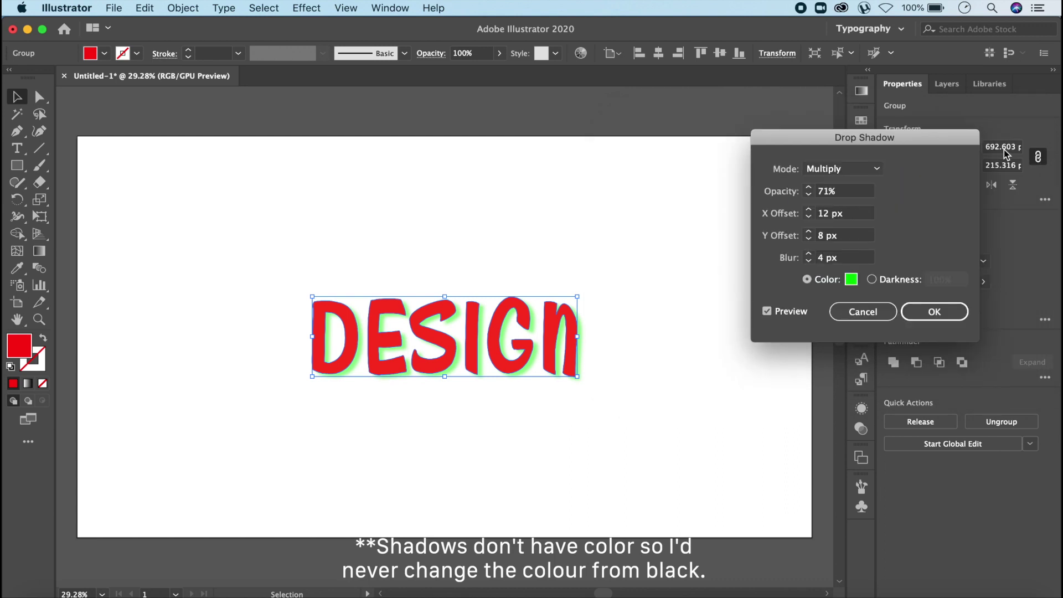
pyautogui.click(935, 312)
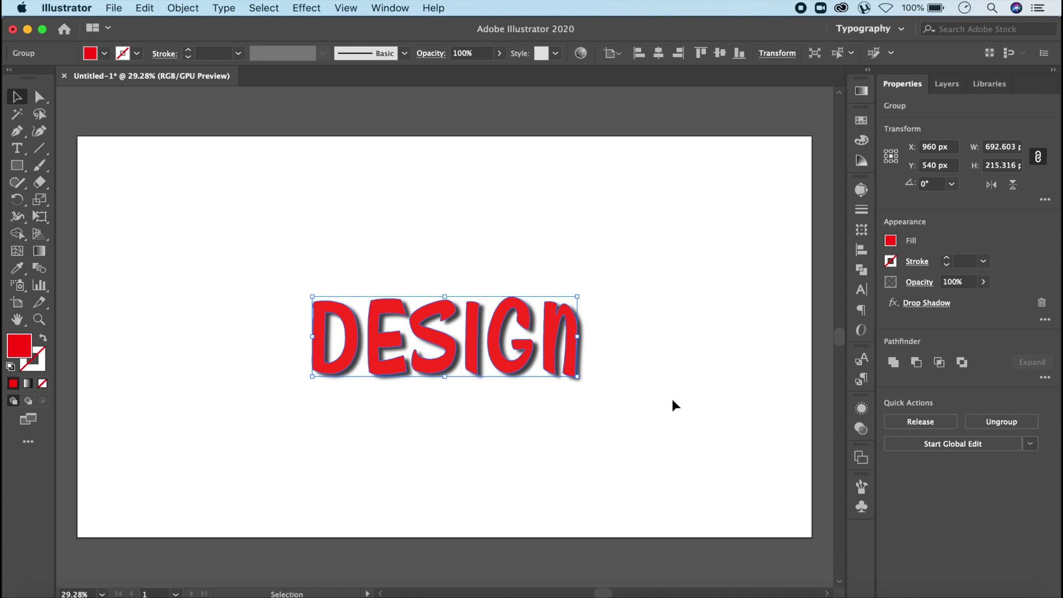
# Deselect DESIGN to view the red lettering with its black shadow
pyautogui.click(676, 406)
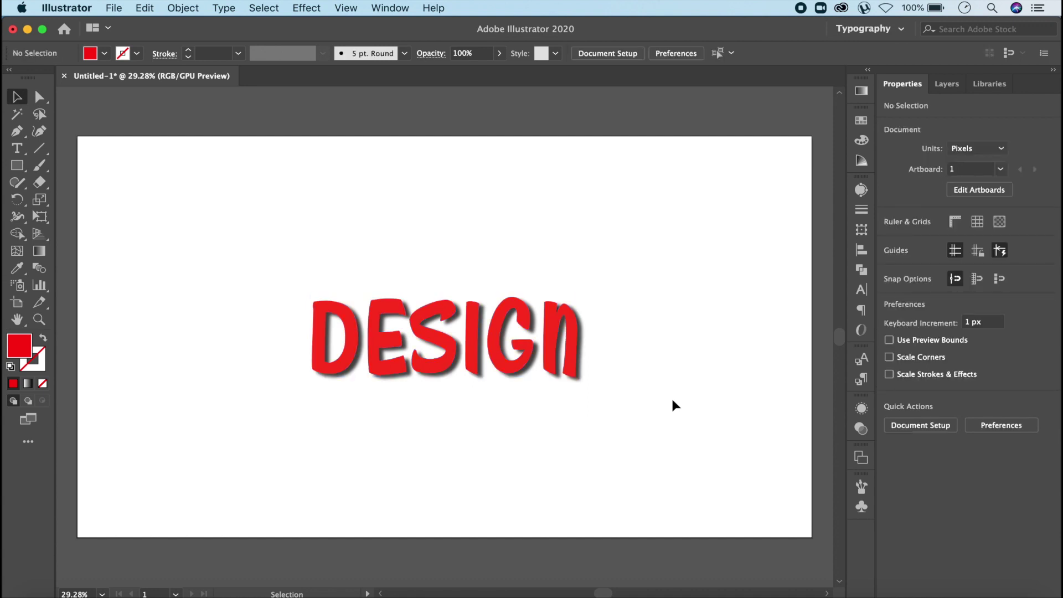